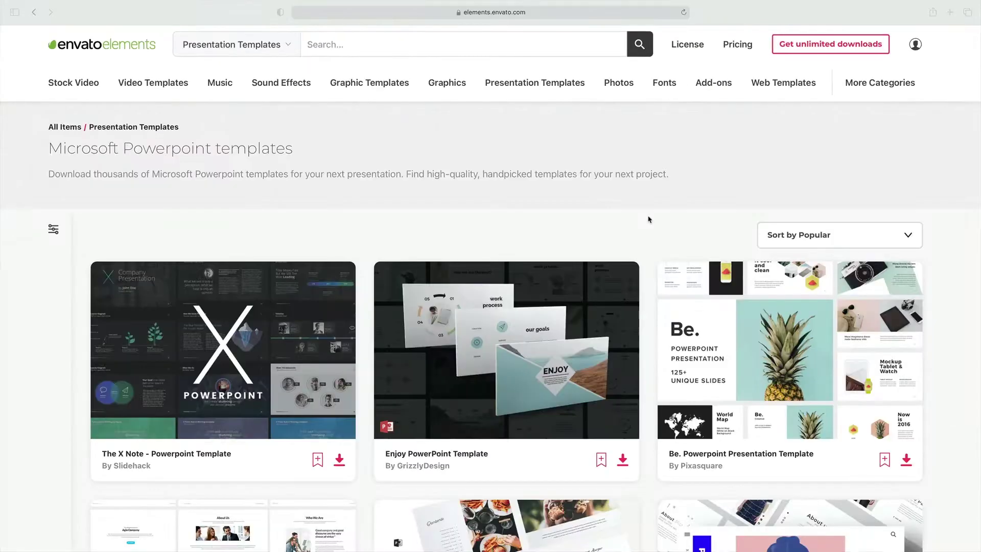
# Scroll down the Envato Elements Microsoft PowerPoint templates grid to the Be. template.
pyautogui.scroll(-7, 648, 219)
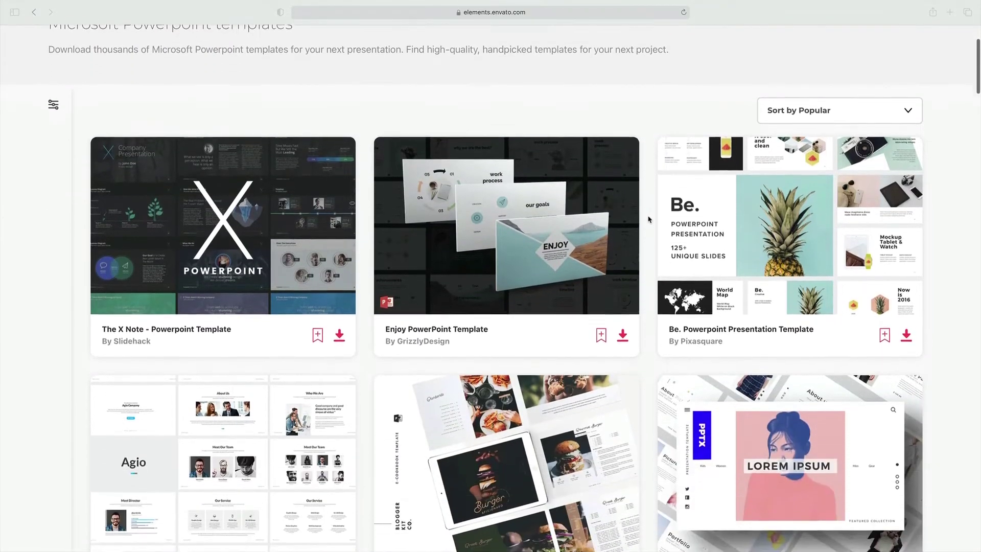
pyautogui.scroll(-13, 648, 219)
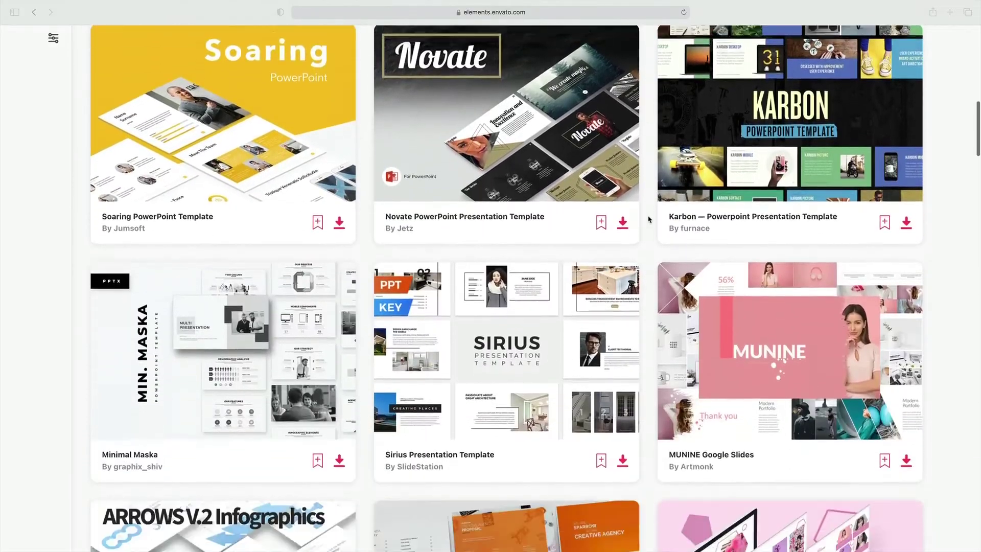
pyautogui.scroll(-3, 648, 219)
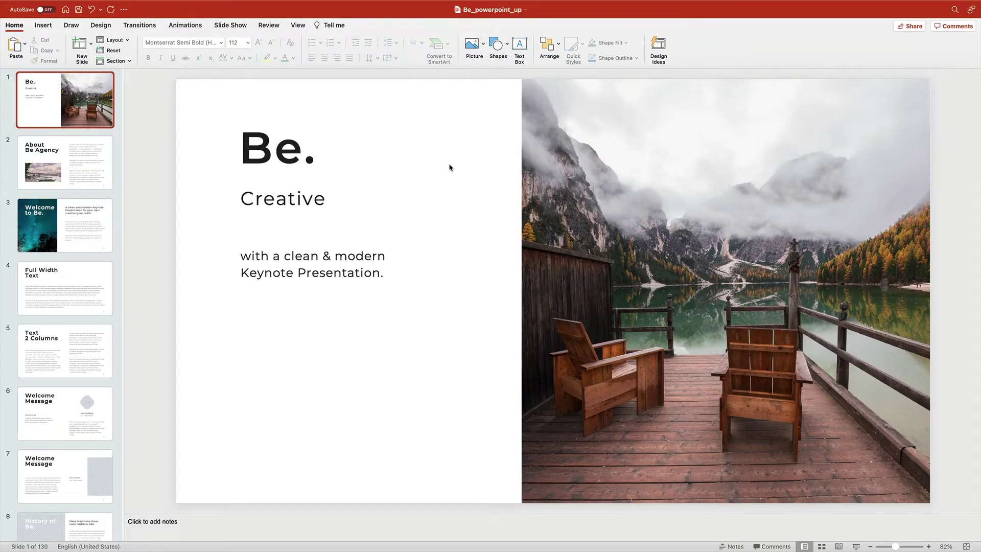
# Compress all pictures in the file at High Fidelity, deleting cropped areas of pictures.
pyautogui.click(575, 176)
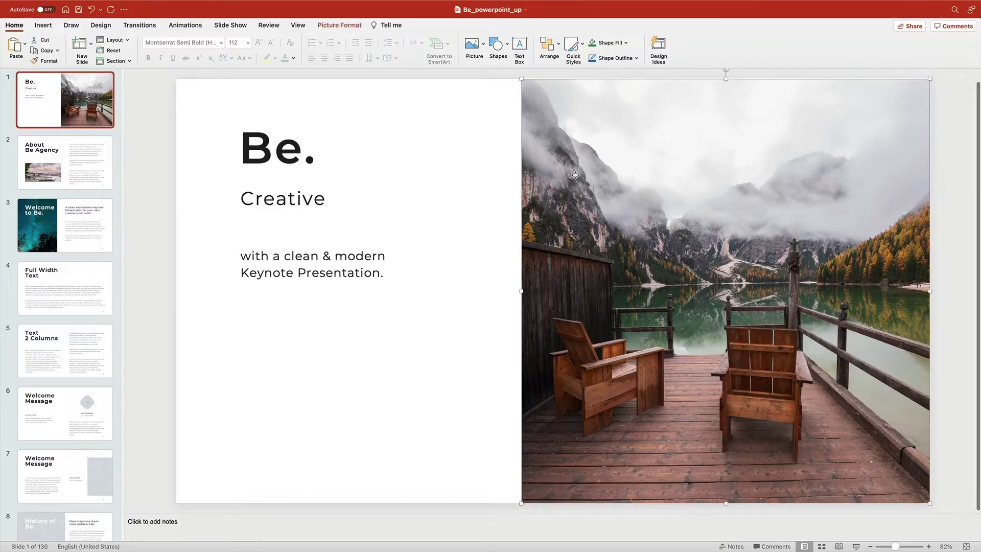
pyautogui.click(339, 26)
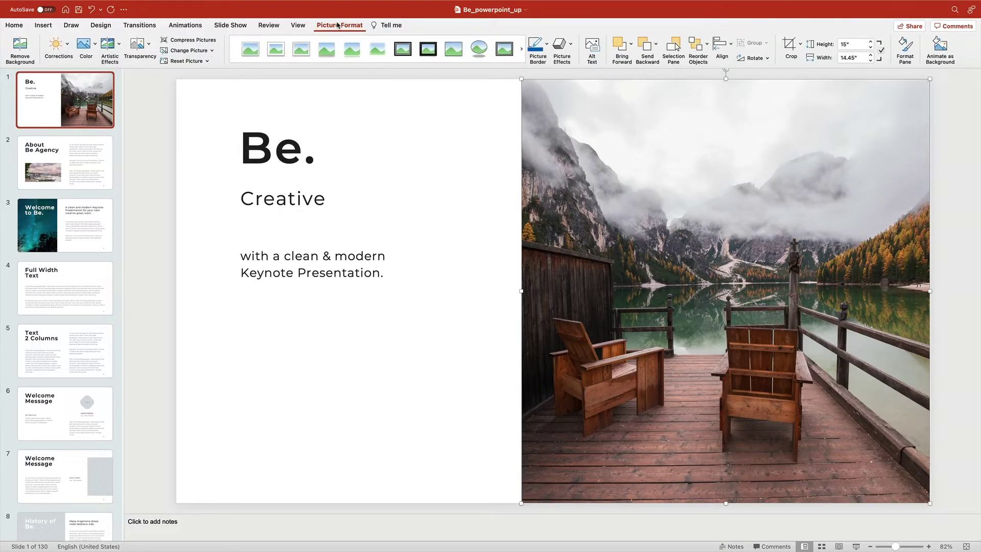
pyautogui.click(210, 41)
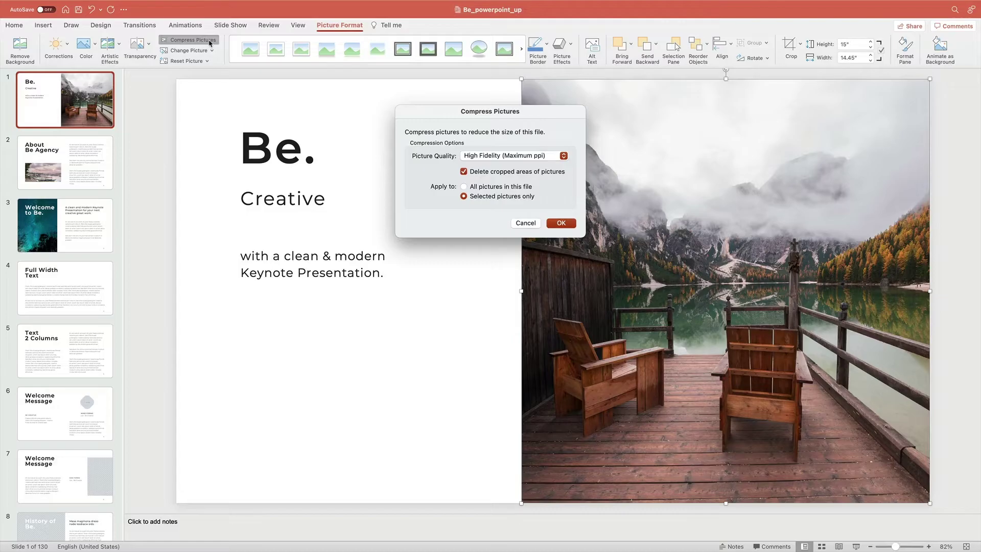
pyautogui.click(468, 186)
pyautogui.click(558, 226)
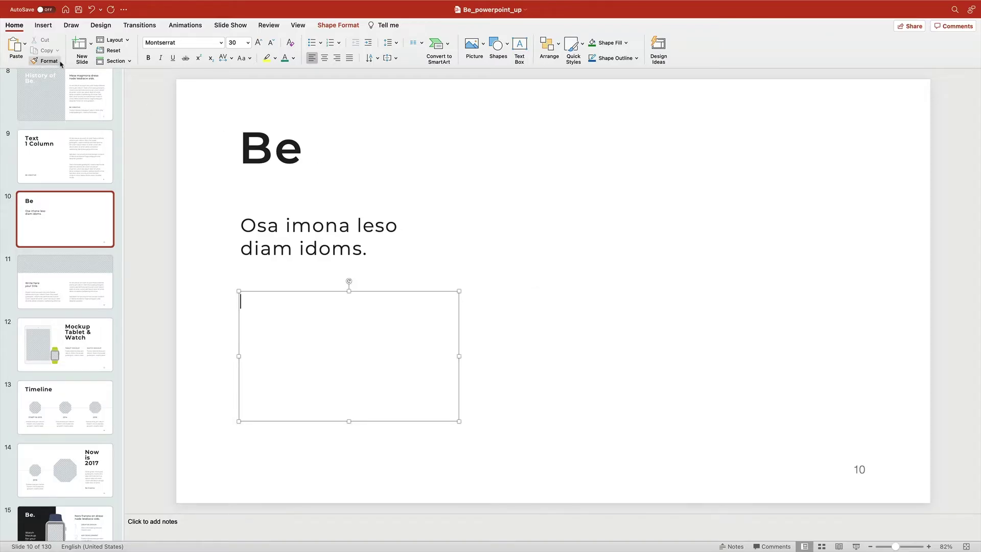
pyautogui.click(43, 25)
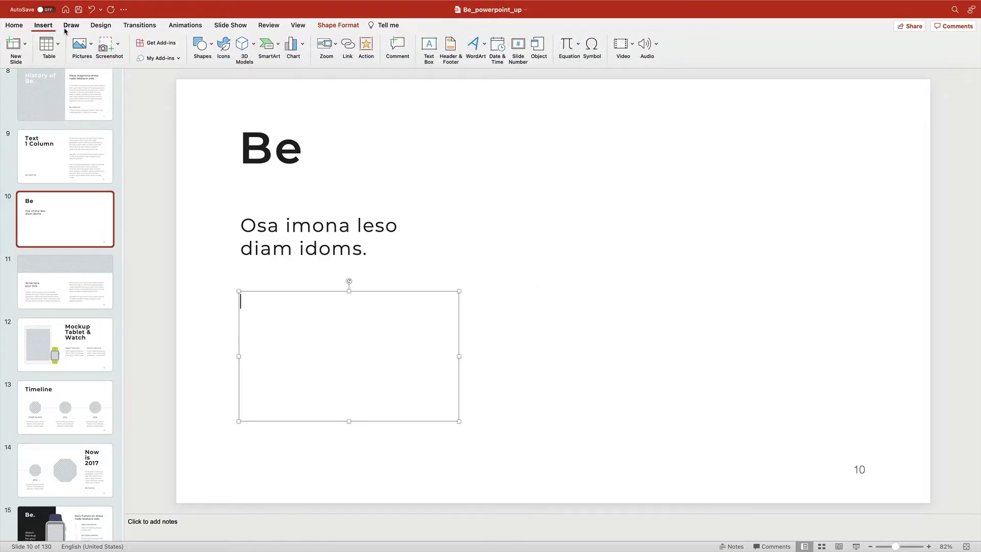
pyautogui.click(347, 48)
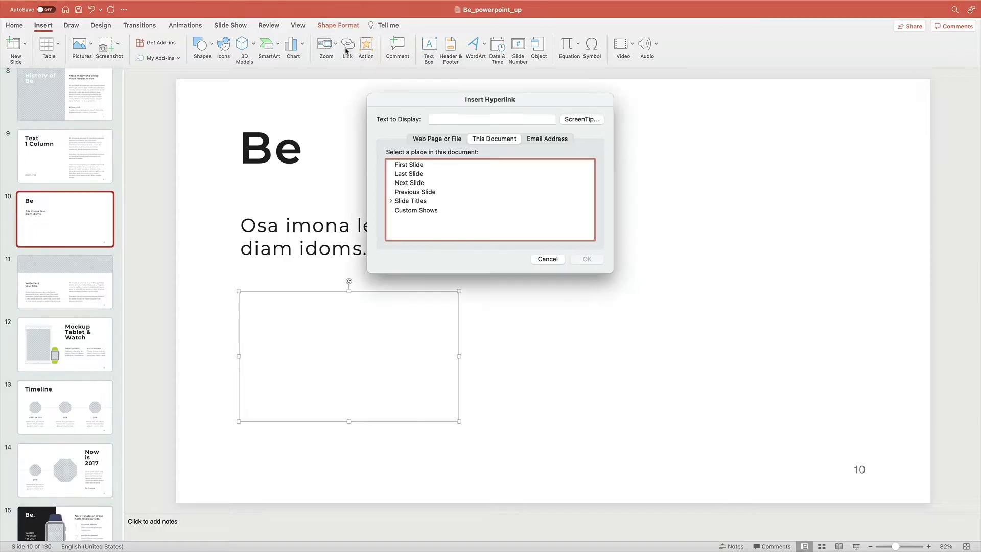
pyautogui.click(427, 139)
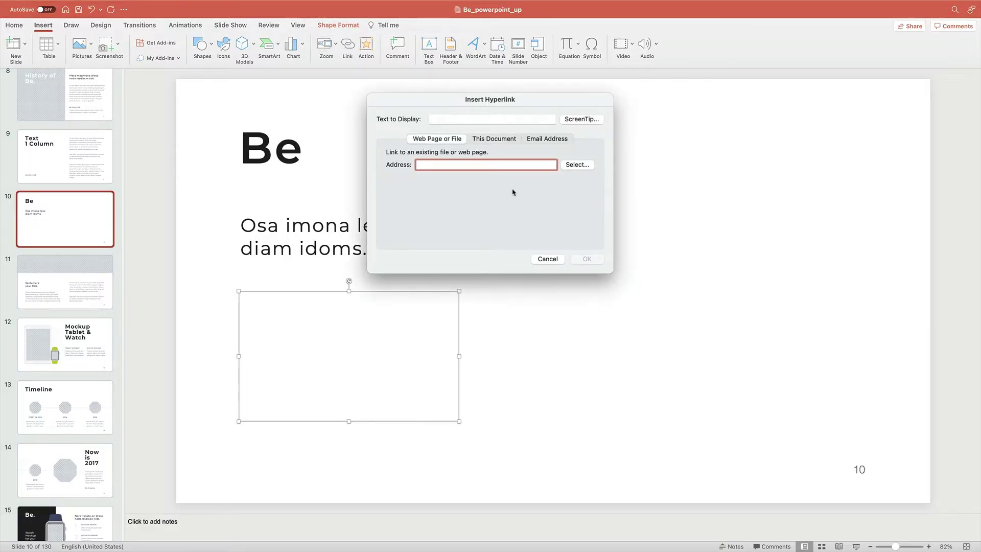
pyautogui.write('https://elements.envato.com/stock-video')
pyautogui.click(586, 259)
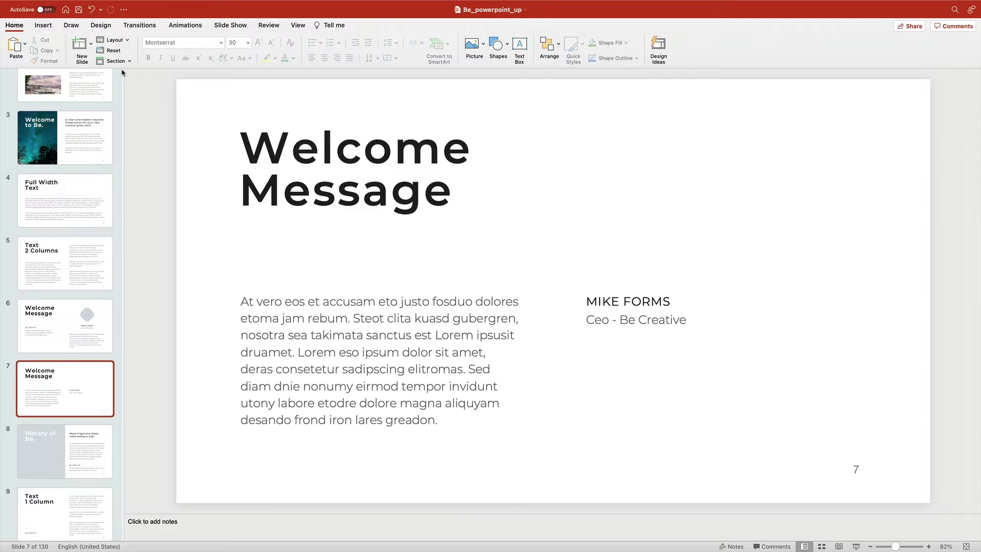
# Insert the portrait jpg on slide 7, shrink it and move it right beside the CEO title.
pyautogui.click(43, 24)
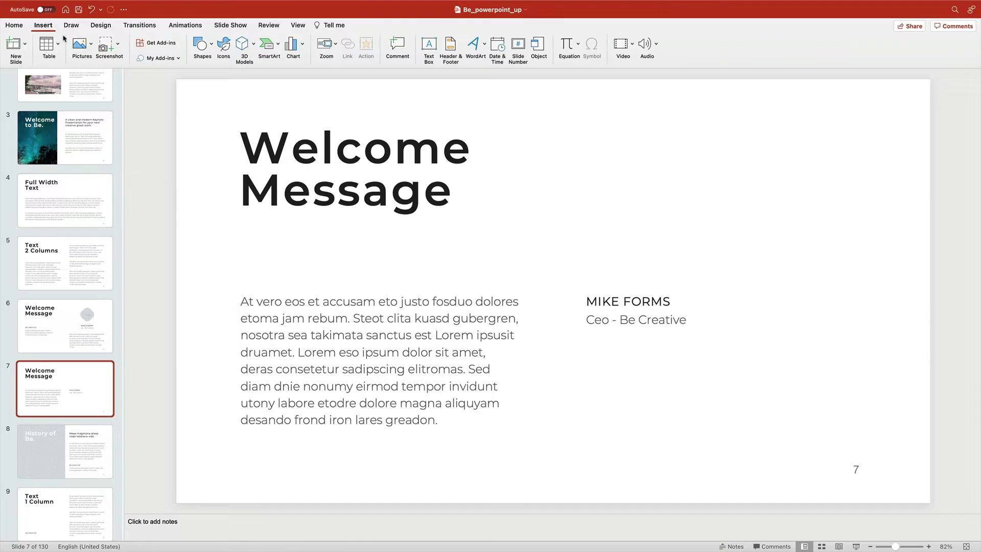
pyautogui.click(91, 45)
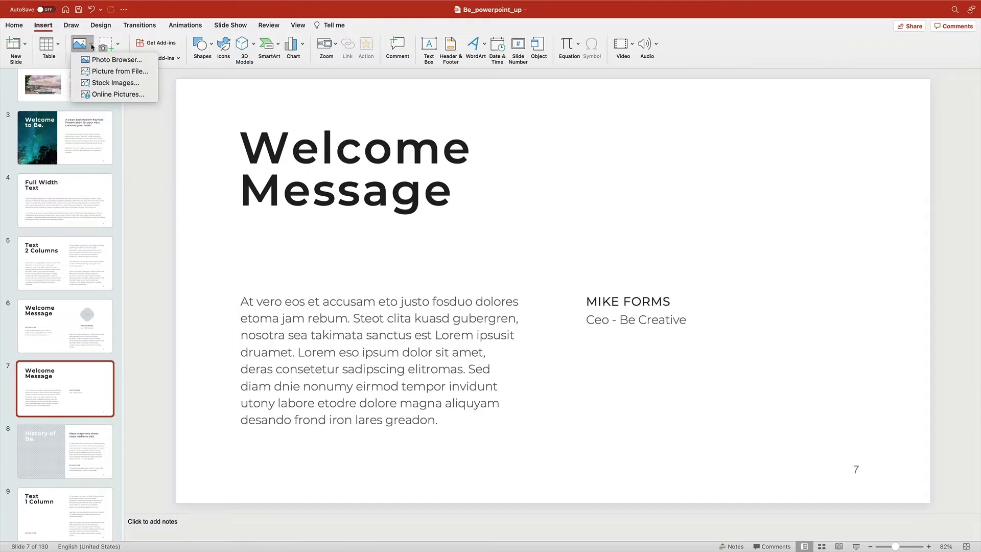
pyautogui.click(134, 73)
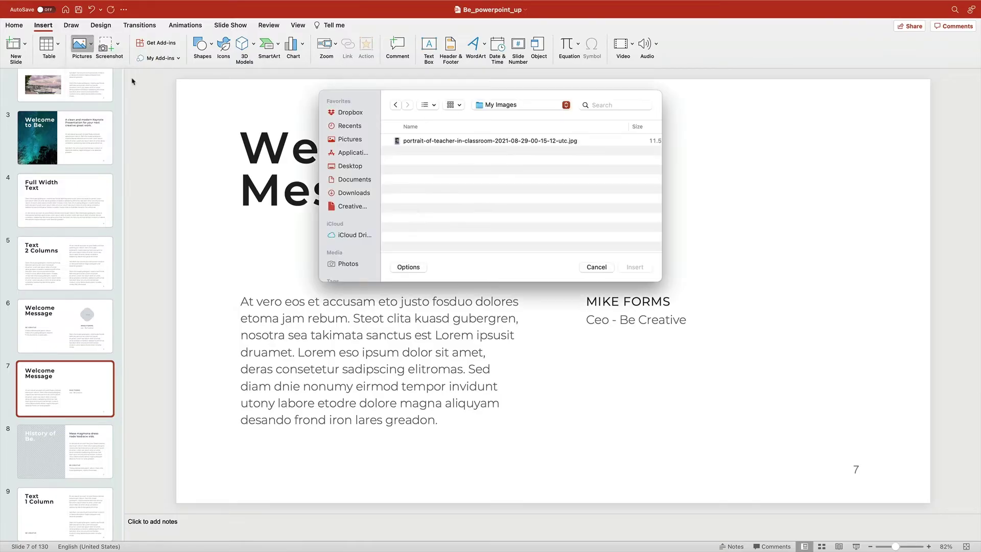
pyautogui.click(424, 145)
pyautogui.click(628, 270)
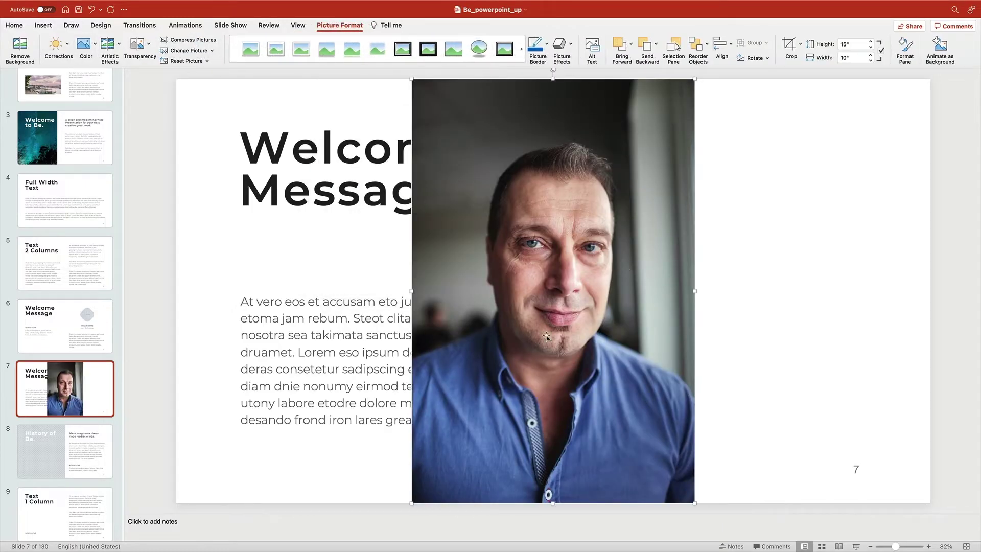
pyautogui.moveTo(412, 504); pyautogui.dragTo(568, 294)
pyautogui.moveTo(666, 222); pyautogui.dragTo(858, 321)
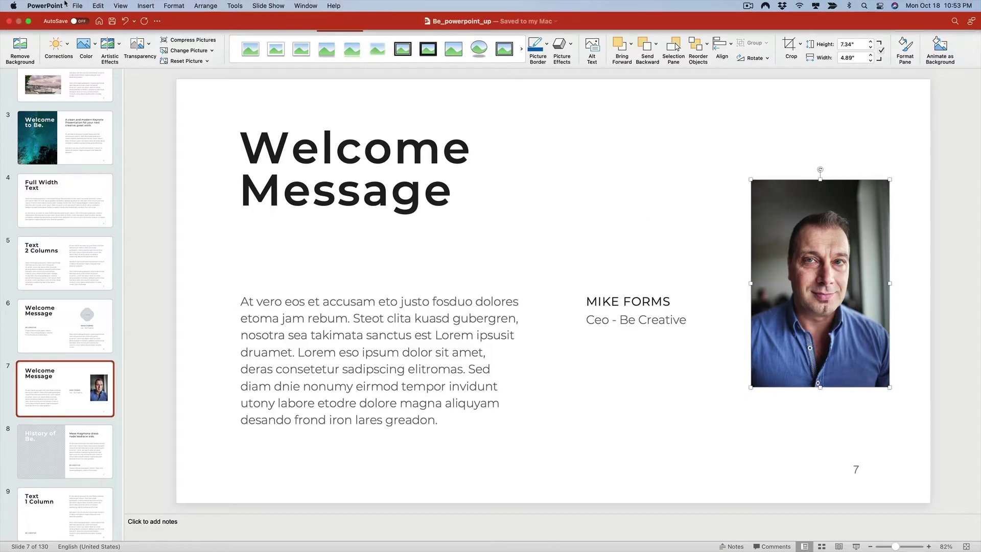
# Export the deck as PDF 'Slide Deck 2021' into the Be_Powerpoint_v.2 folder.
pyautogui.click(76, 5)
pyautogui.click(91, 88)
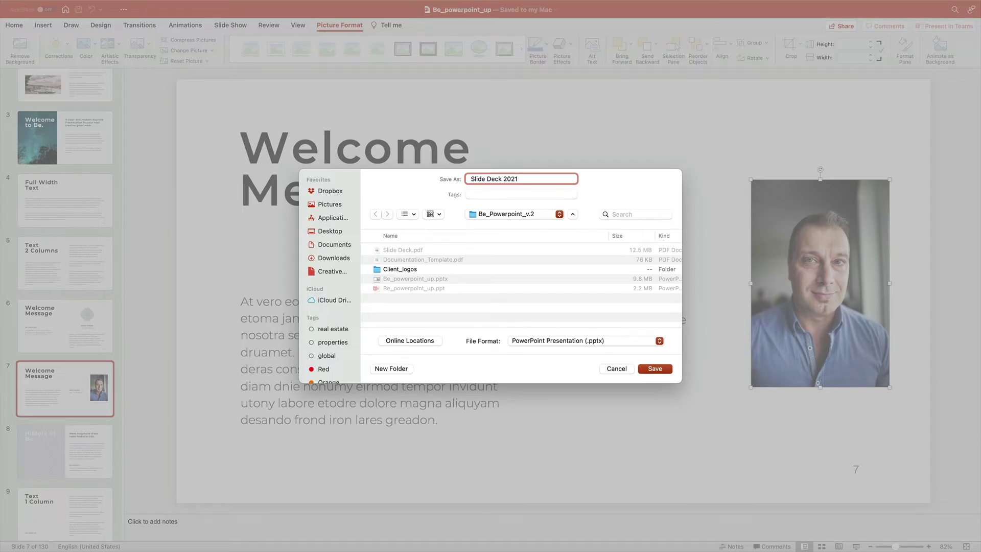
pyautogui.click(530, 342)
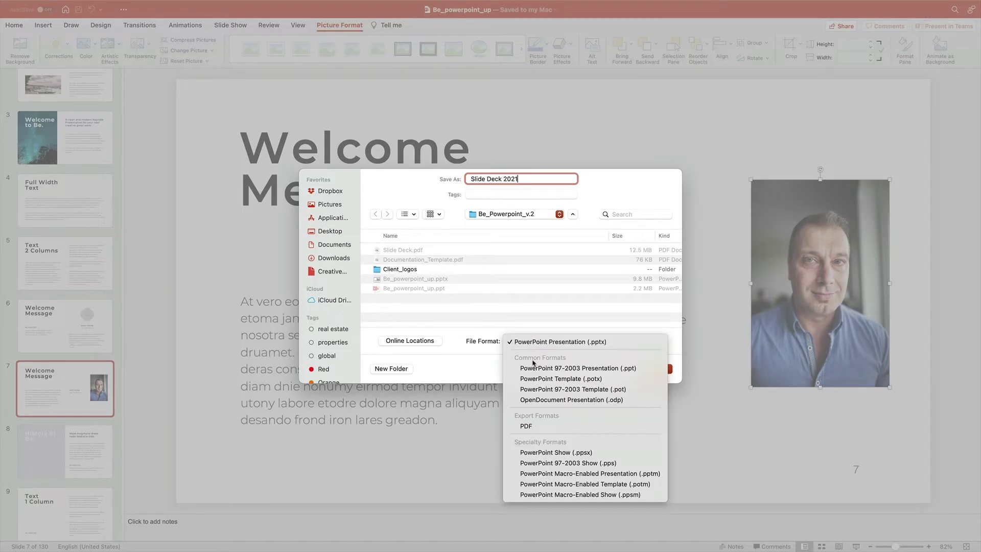
pyautogui.click(536, 425)
pyautogui.click(652, 369)
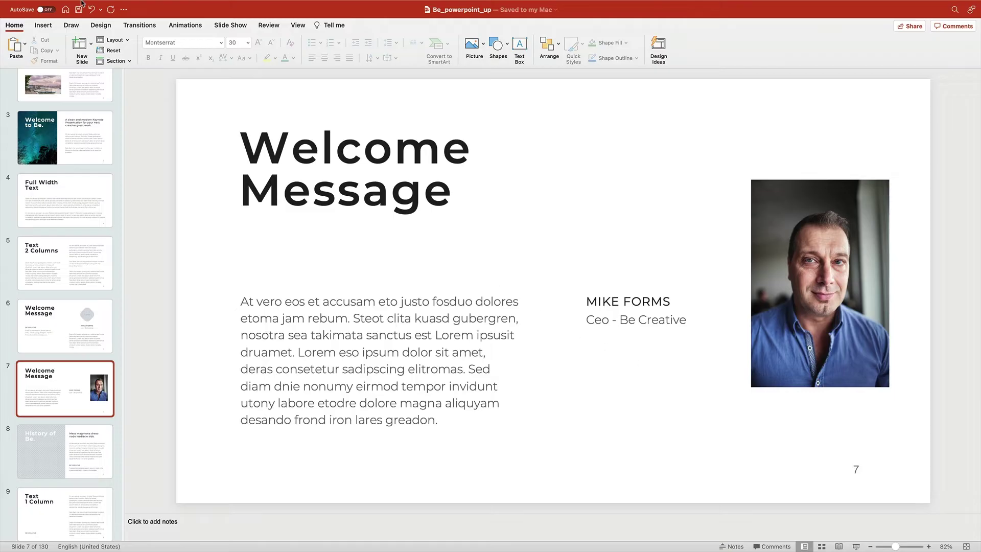
# In Save preferences, enable Embed fonts in the file, embedding only the characters used.
pyautogui.click(53, 5)
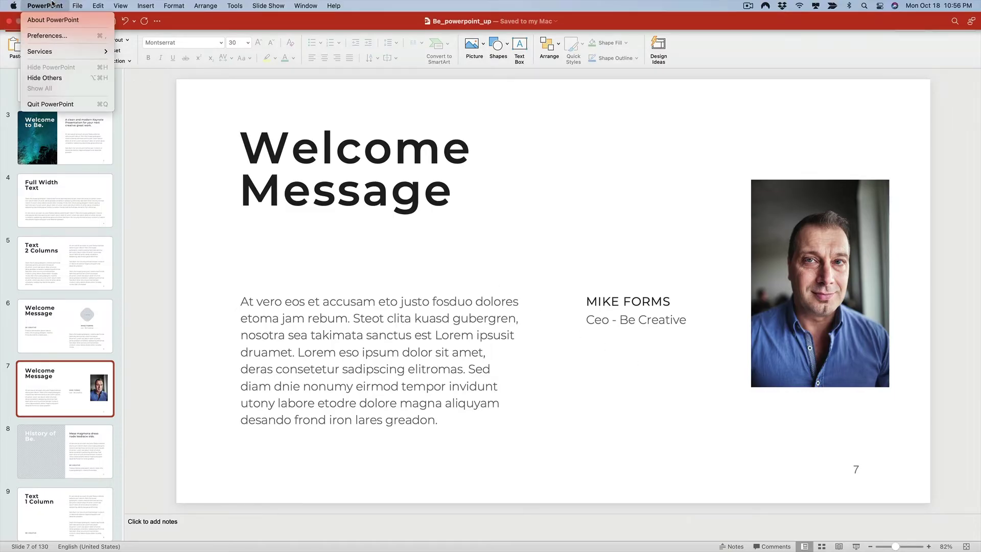
pyautogui.click(55, 36)
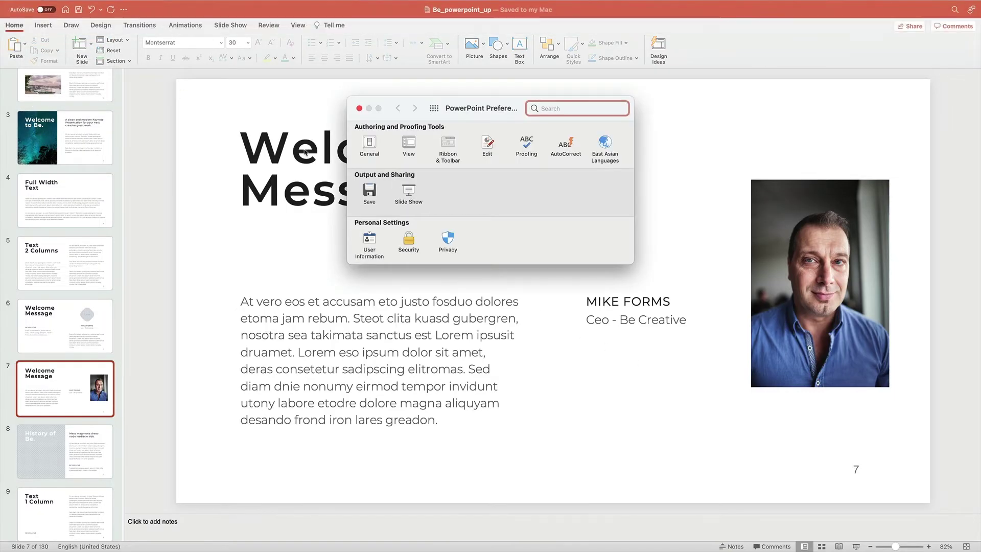
pyautogui.click(373, 190)
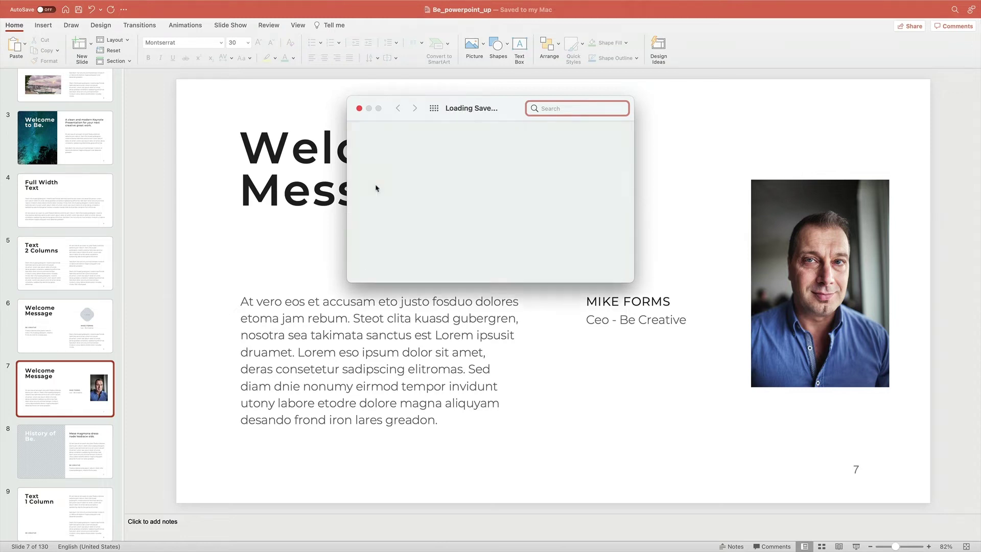
pyautogui.click(380, 251)
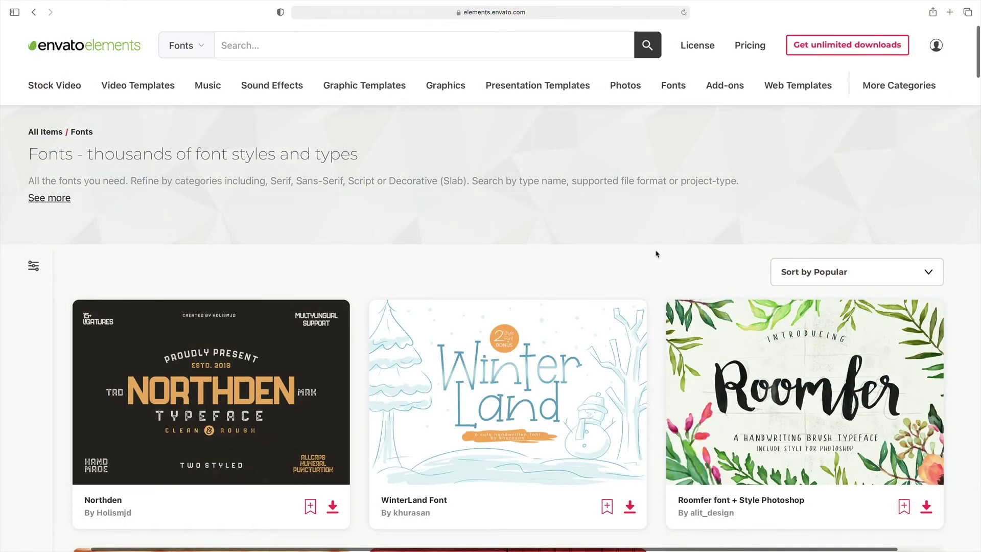
# Scroll the Envato Elements font cards past Northden, Zenzero Sans and Cheddar Gothic Font Family.
pyautogui.scroll(-10, 656, 254)
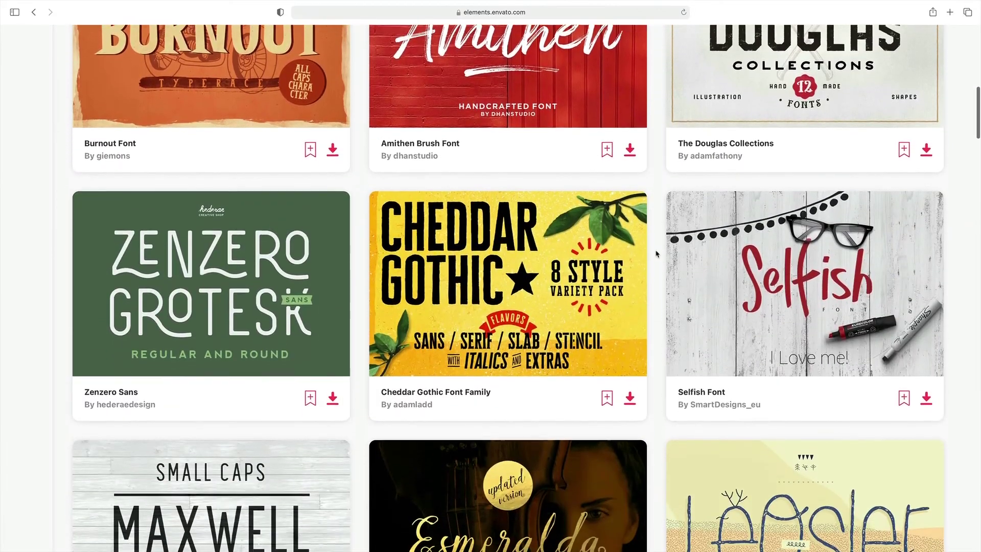
pyautogui.scroll(-10, 656, 254)
pyautogui.scroll(-8, 656, 254)
pyautogui.scroll(-10, 656, 254)
pyautogui.scroll(-8, 656, 254)
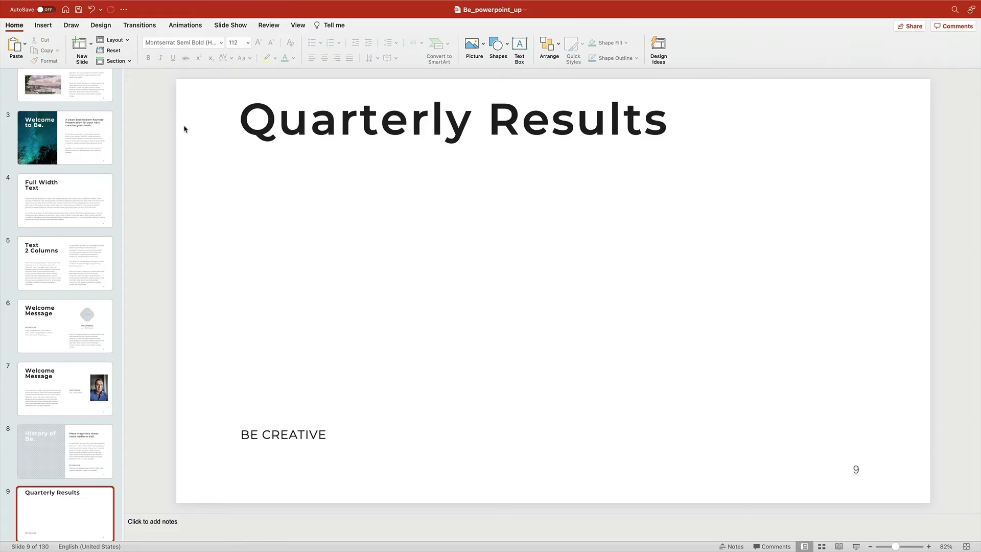
# Insert the Quarterly Chart image file onto slide 9 below the Quarterly Results title.
pyautogui.click(53, 28)
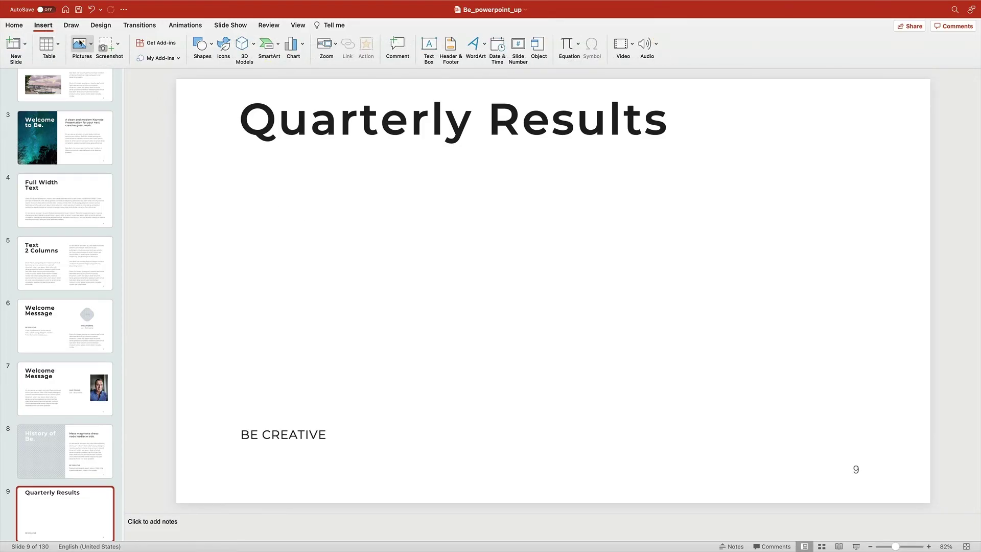
pyautogui.click(79, 44)
pyautogui.click(102, 72)
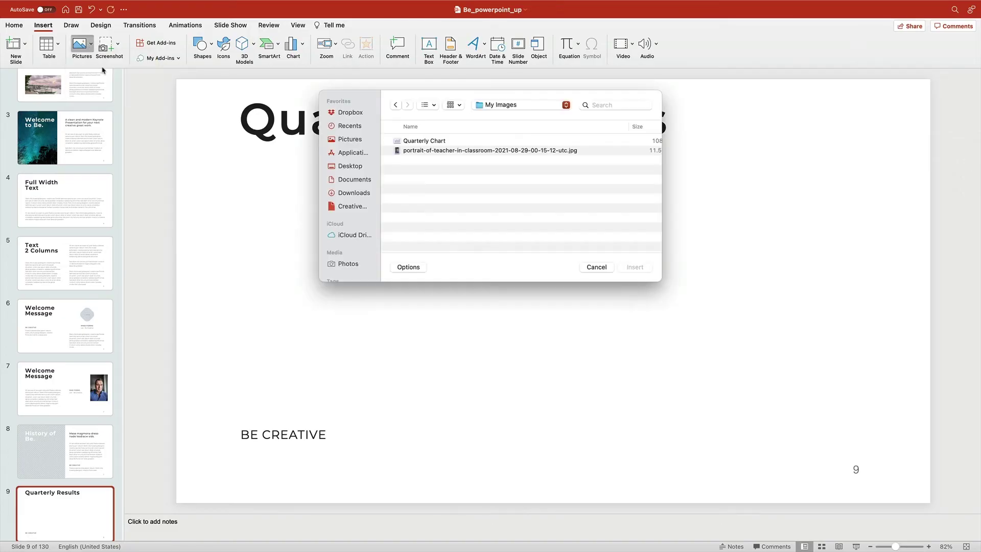
pyautogui.click(417, 142)
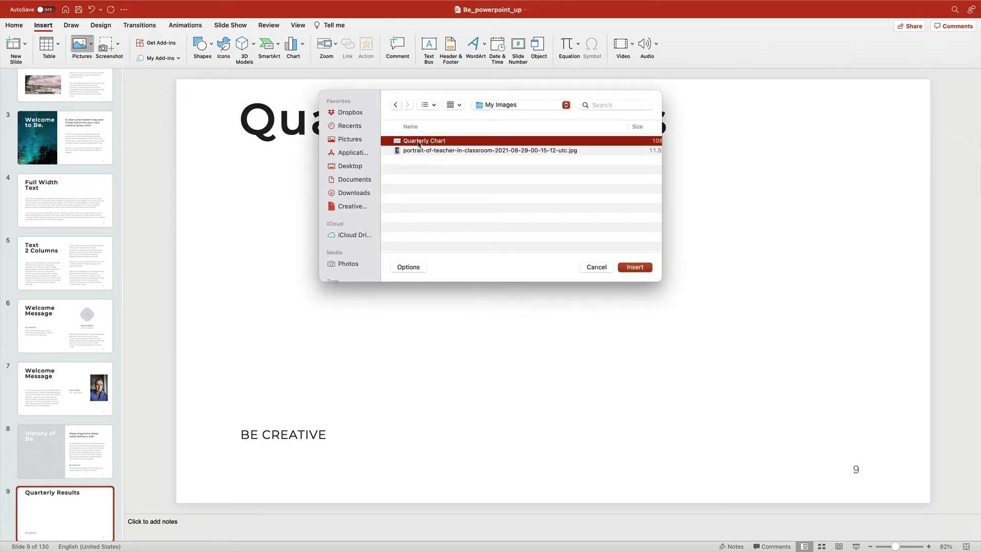
pyautogui.click(638, 267)
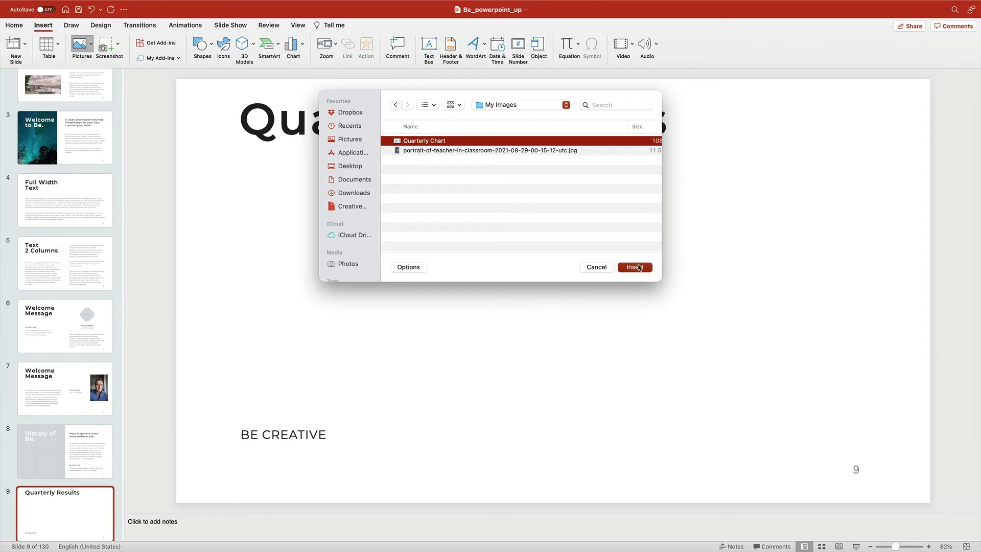